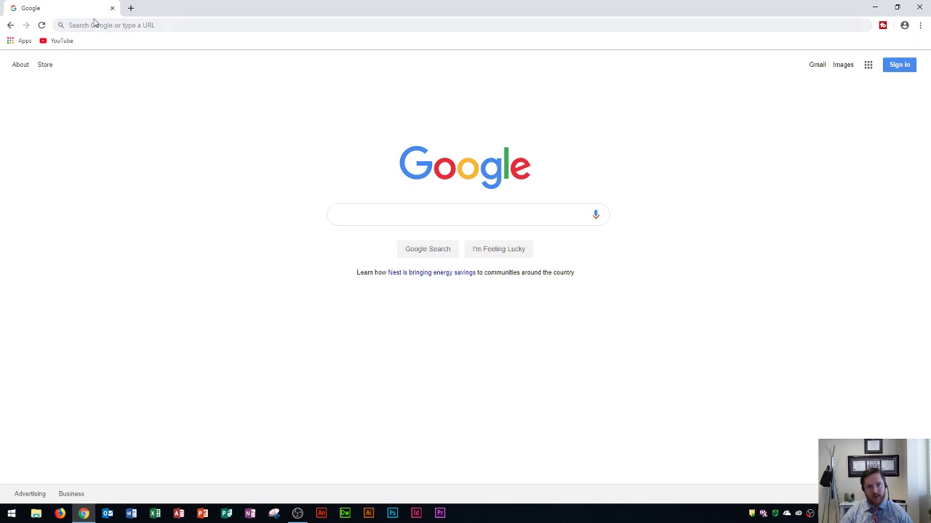
Place the cursor in the Google homepage search box.
click(405, 213)
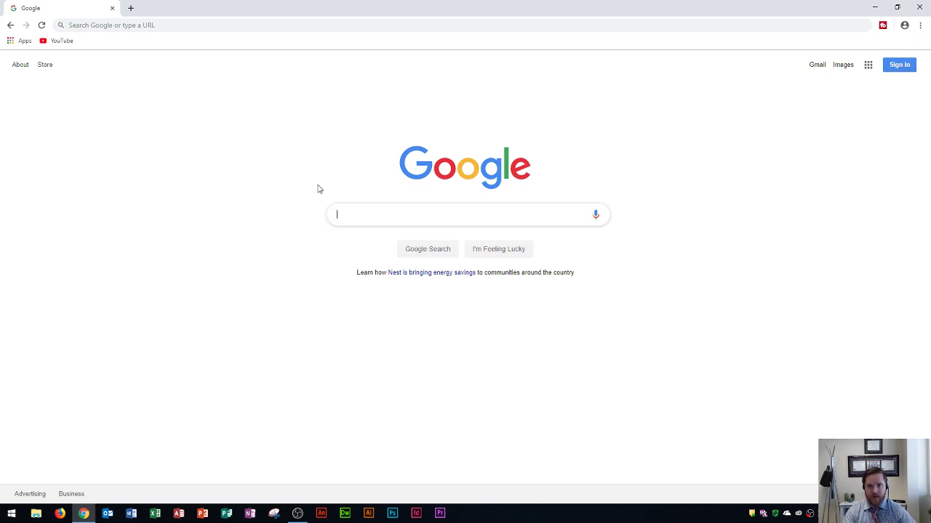
Search Google for 'eagles'.
text(eagles)
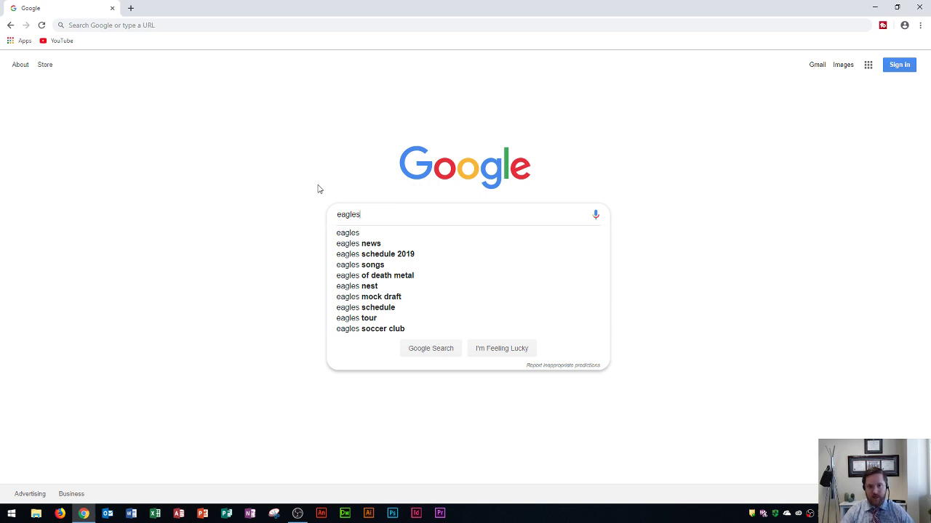
key(Return)
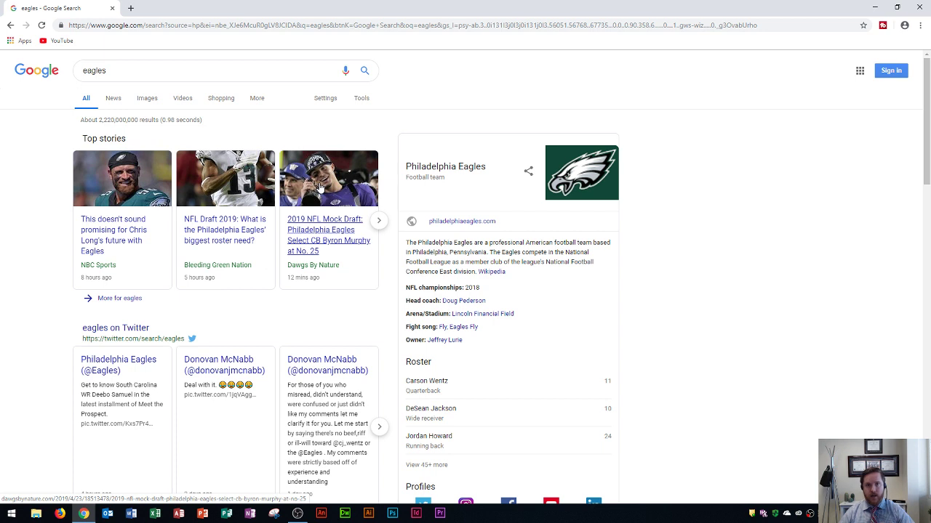
Extend the query to 'eagles AND birds' and run the search.
click(237, 74)
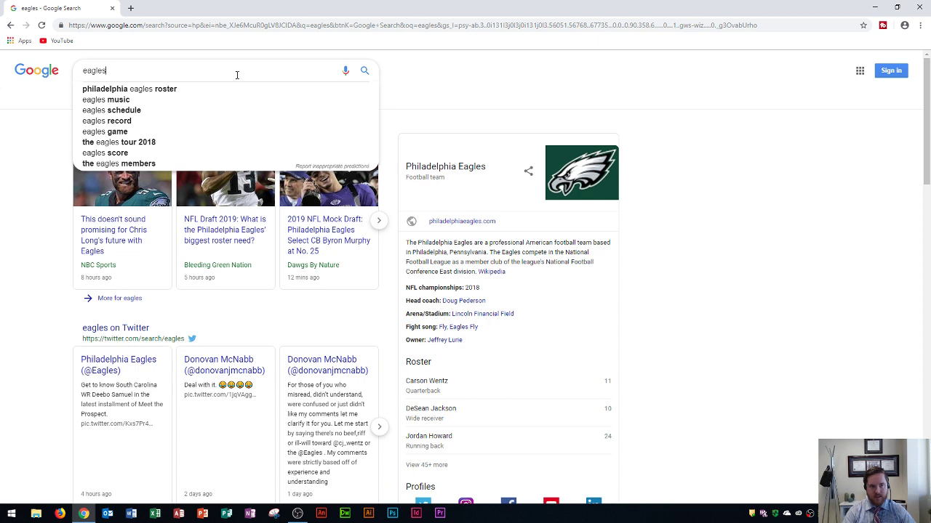
text(AND)
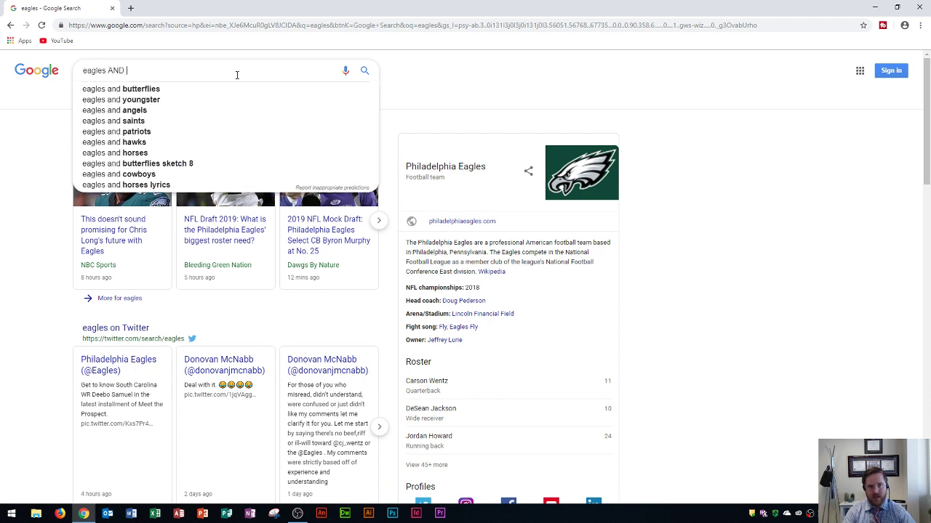
text( birds)
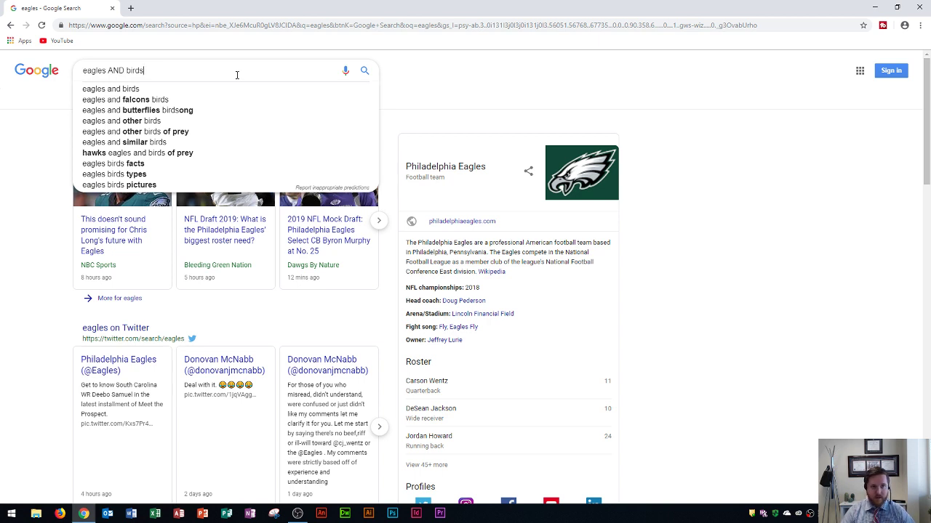
key(Return)
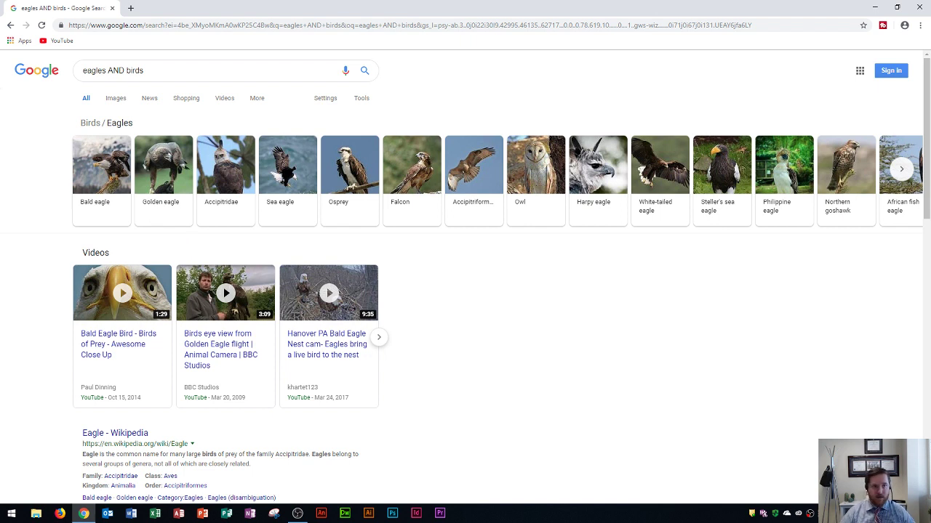
Replace AND with OR to search for 'eagles OR birds'.
double_click(116, 70)
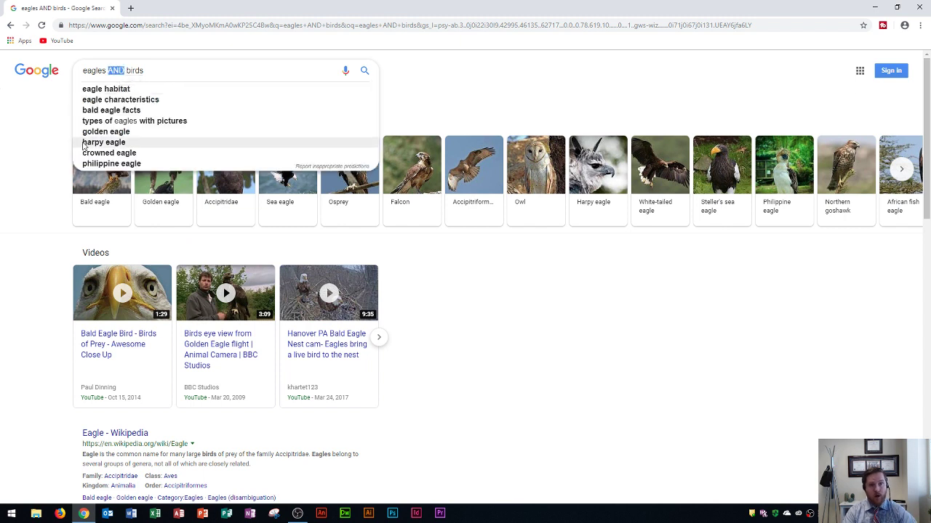
text(OR)
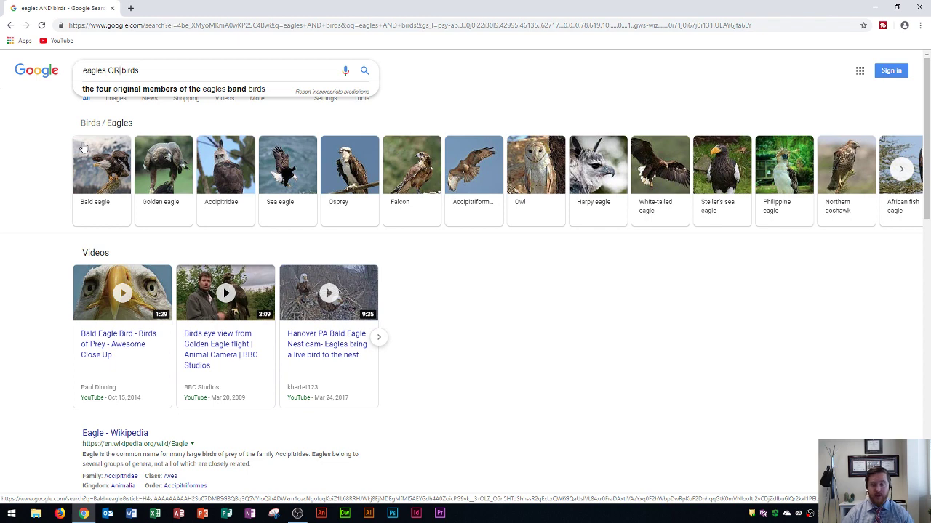
key(Return)
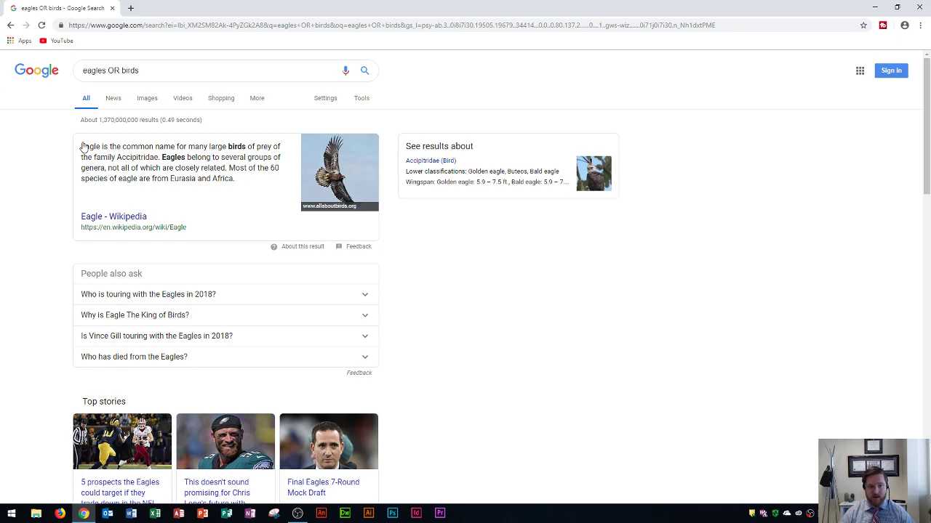
Browse the 'eagles OR birds' results, including the Eagles official site snippet.
scroll(253, 341, down, 2)
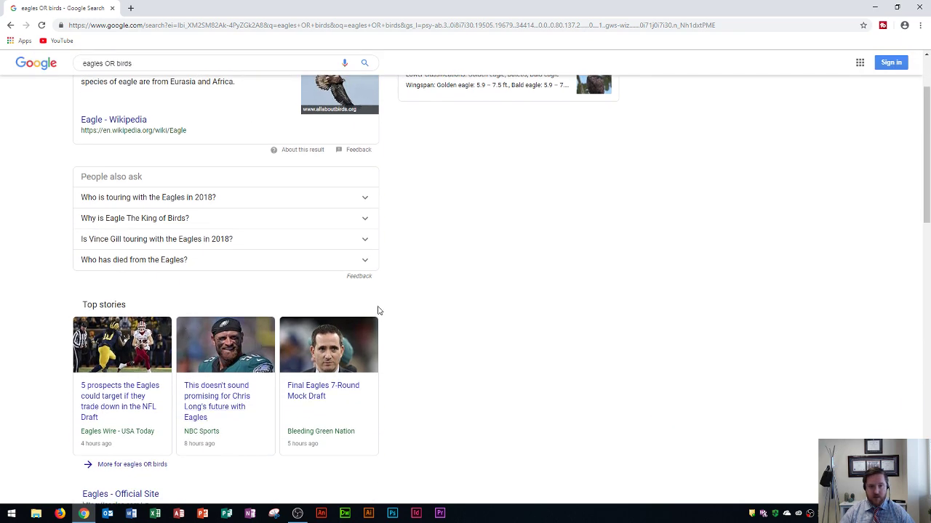
scroll(378, 310, down, 5)
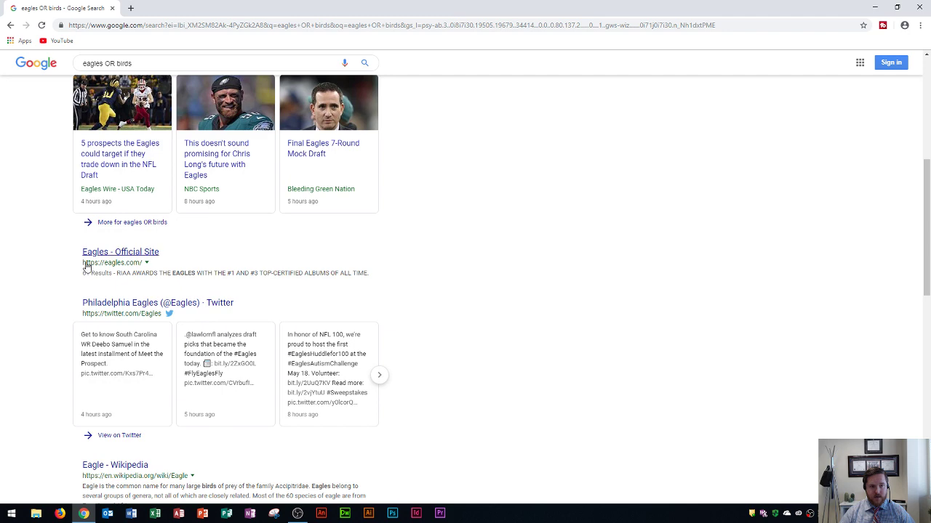
drag(127, 274, 383, 278)
click(386, 280)
scroll(418, 254, up, 7)
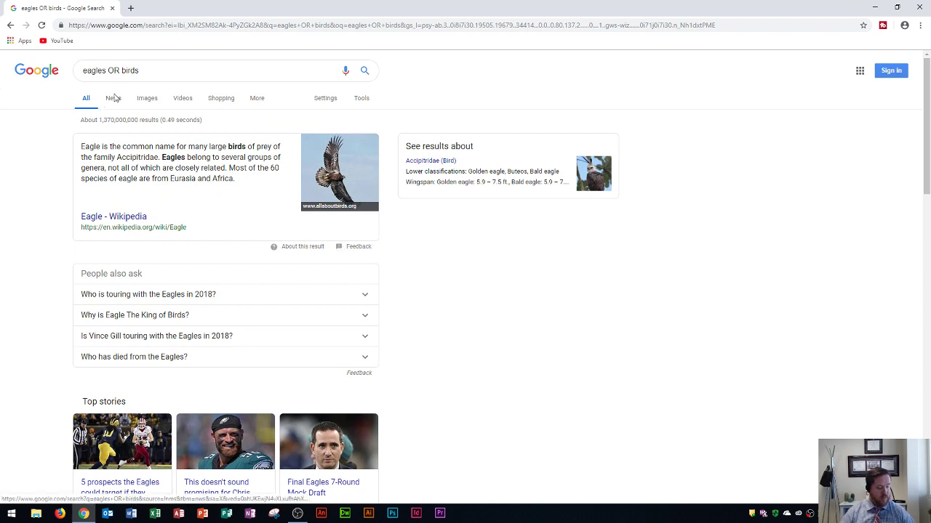
Change the query to 'eagles -football' and run it.
drag(108, 70, 204, 67)
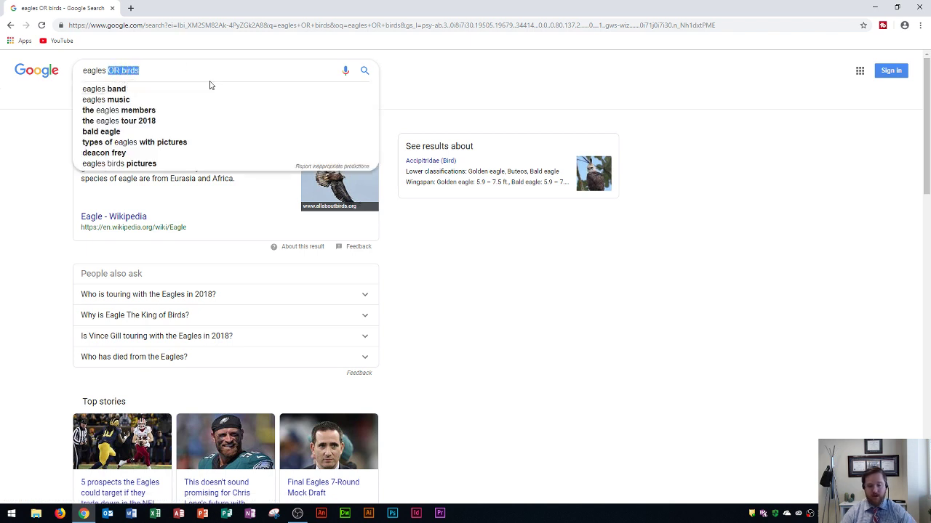
key(BackSpace)
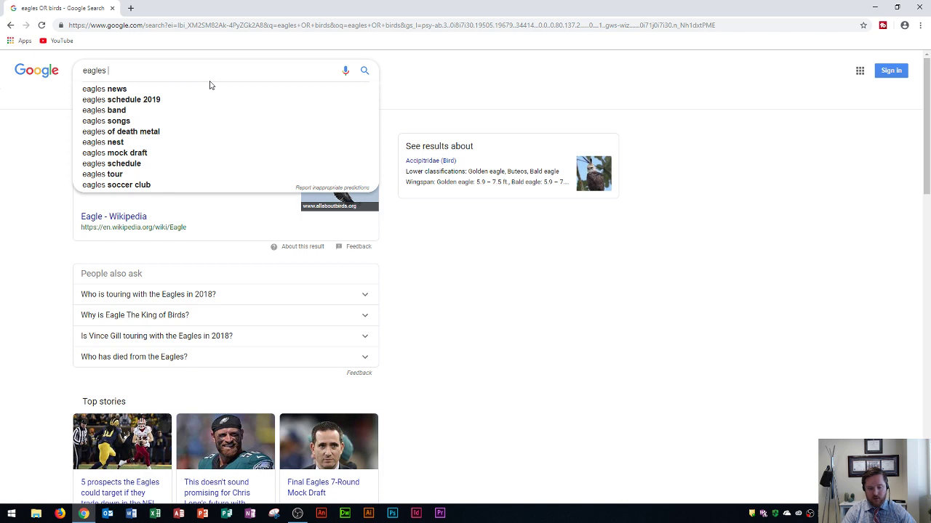
text(-football)
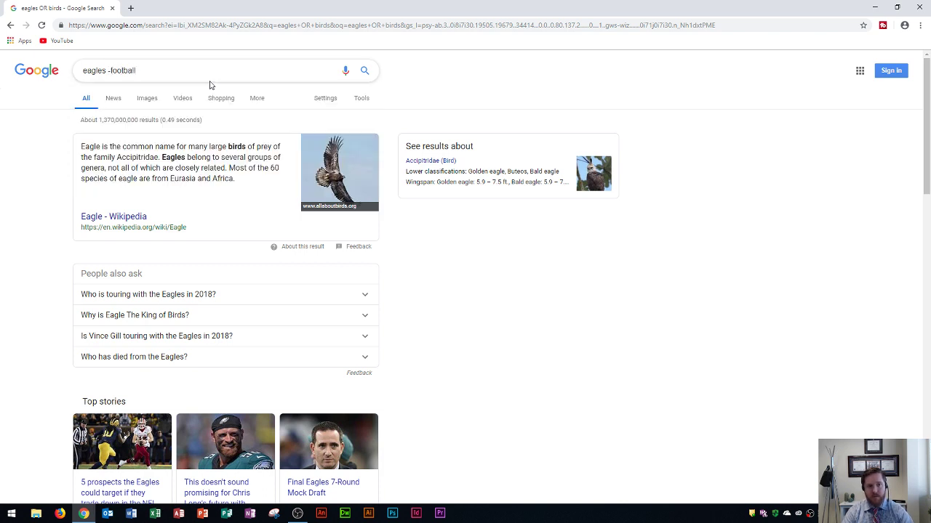
key(Return)
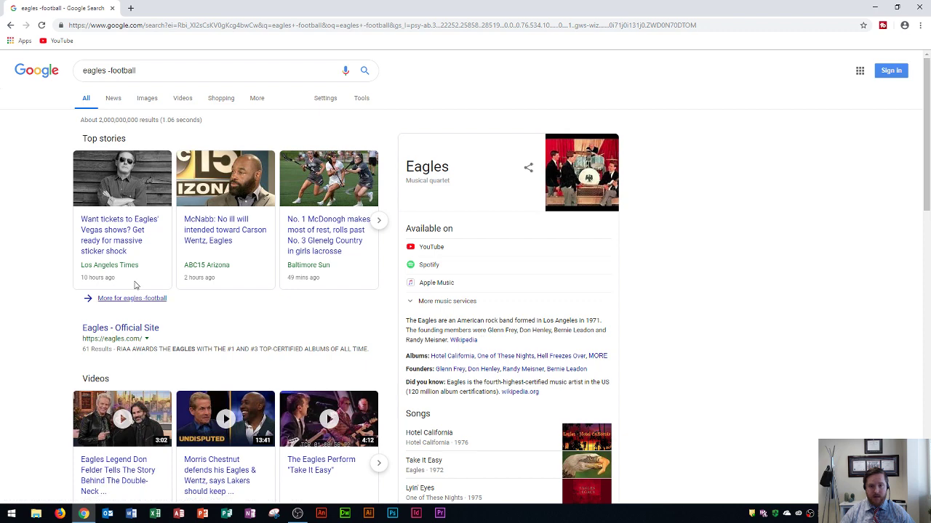
Scroll through the Eagles band results and return to the top.
scroll(73, 274, down, 2)
scroll(99, 244, down, 1)
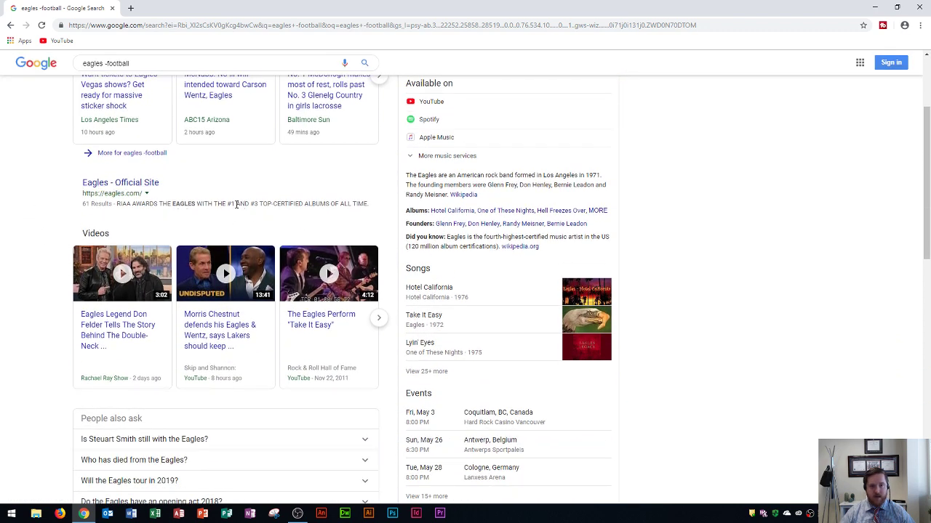
drag(231, 204, 376, 205)
click(376, 204)
scroll(115, 216, down, 1)
scroll(115, 216, down, 1)
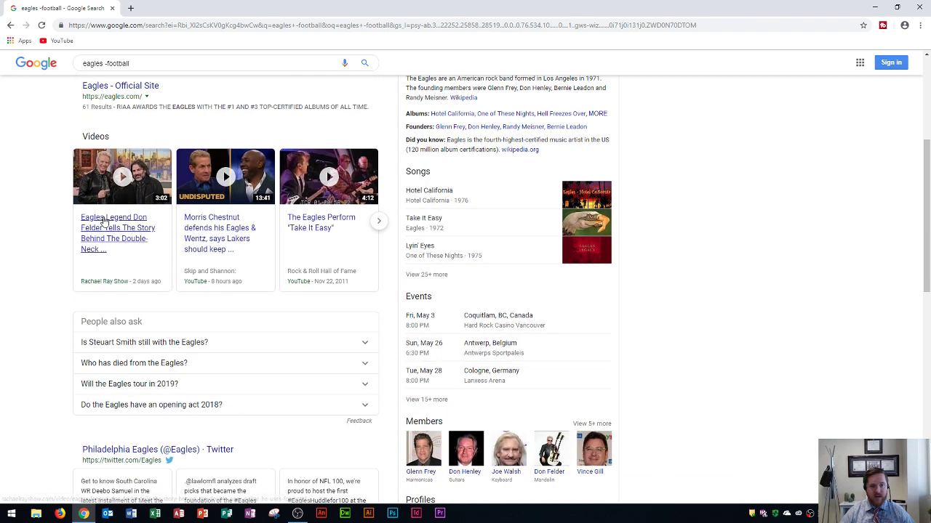
scroll(105, 229, down, 1)
scroll(66, 258, down, 3)
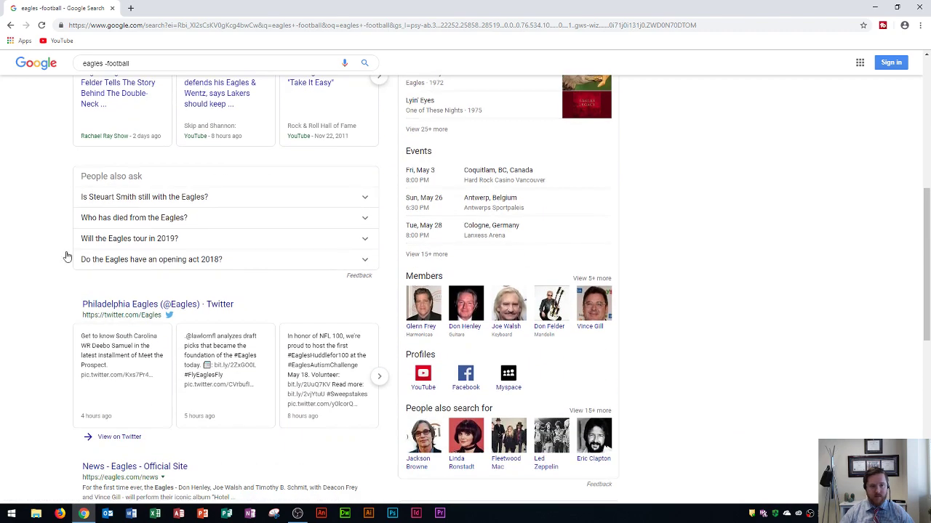
scroll(37, 267, down, 1)
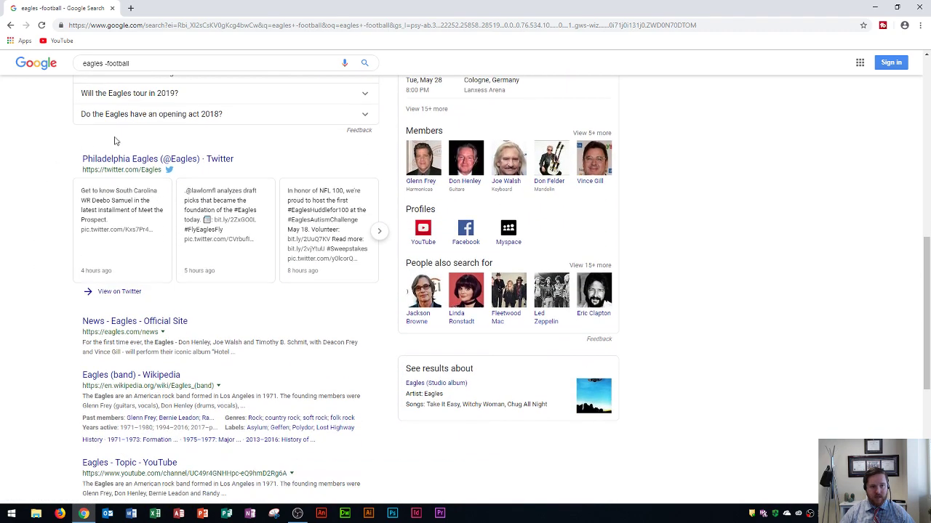
scroll(51, 211, down, 1)
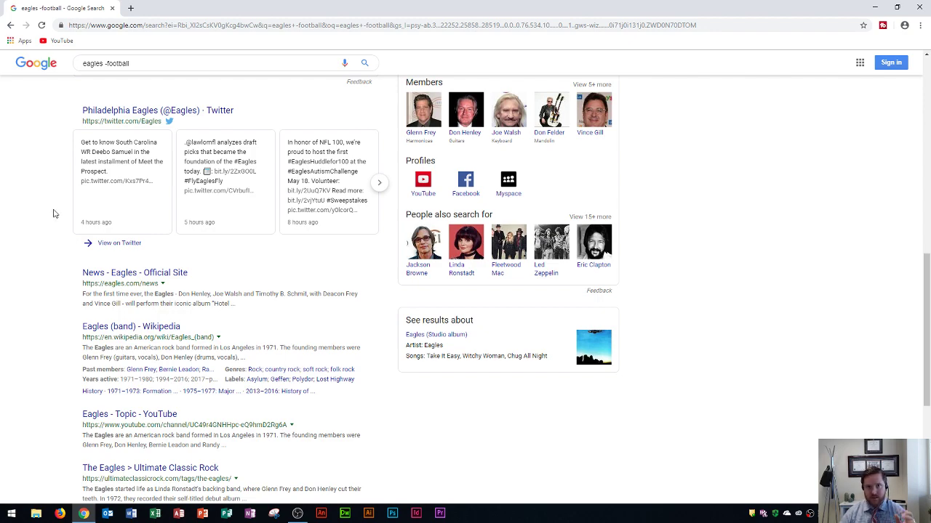
scroll(57, 209, up, 7)
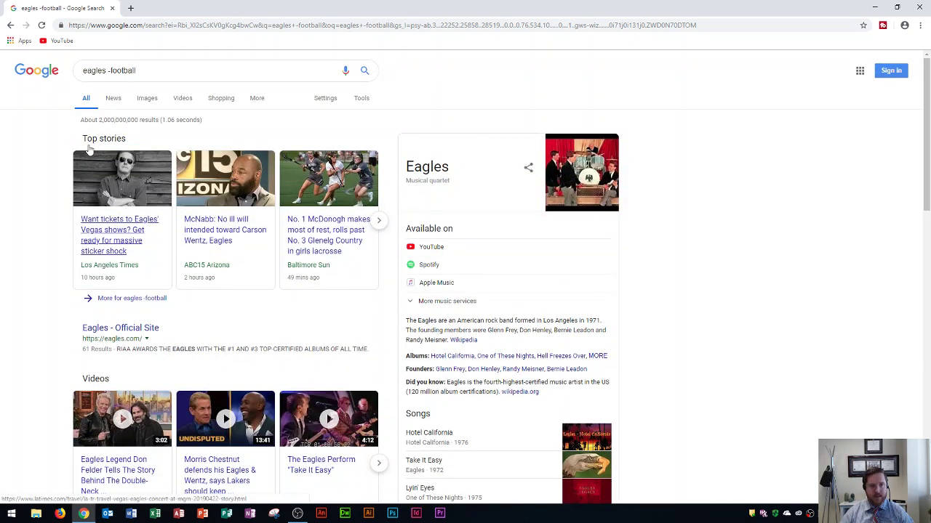
Search the 'philadelphia eagles' suggestion, then append 2019 and a closing quote.
triple_click(152, 69)
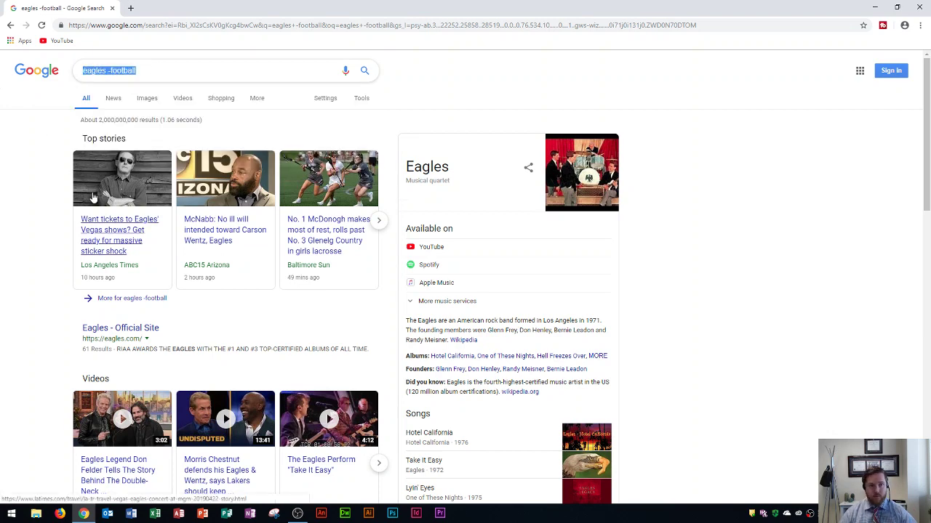
text(phi)
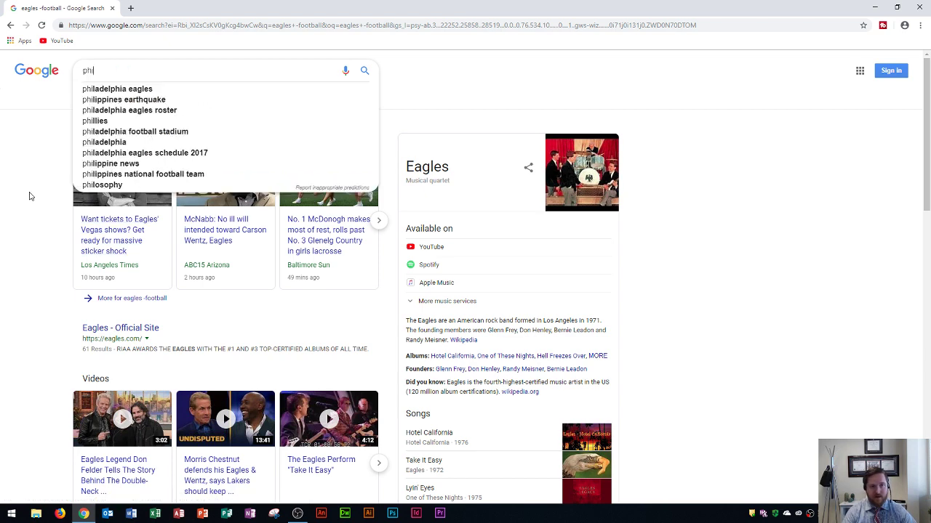
text(l)
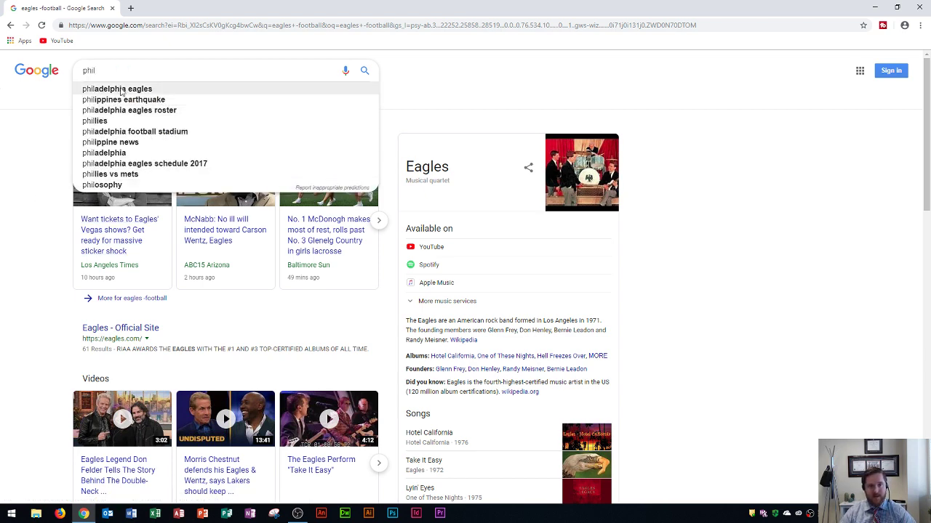
click(142, 88)
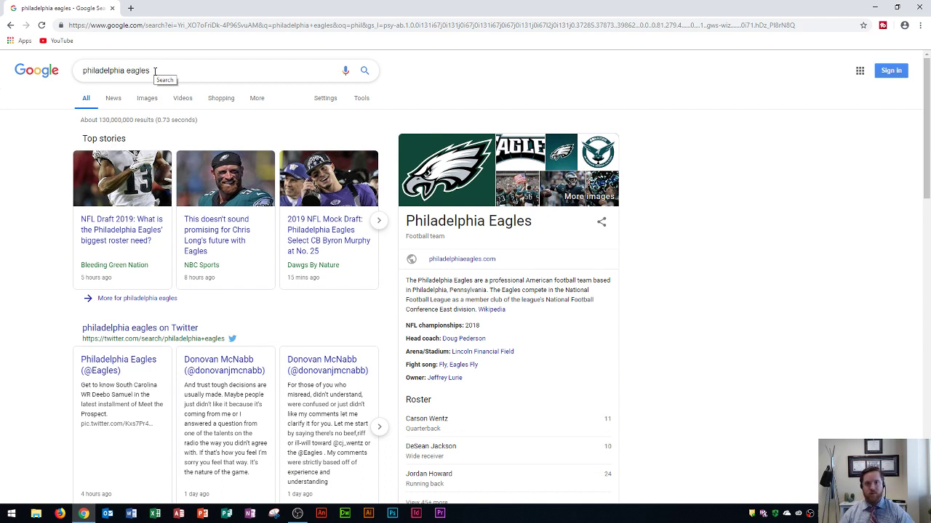
click(155, 70)
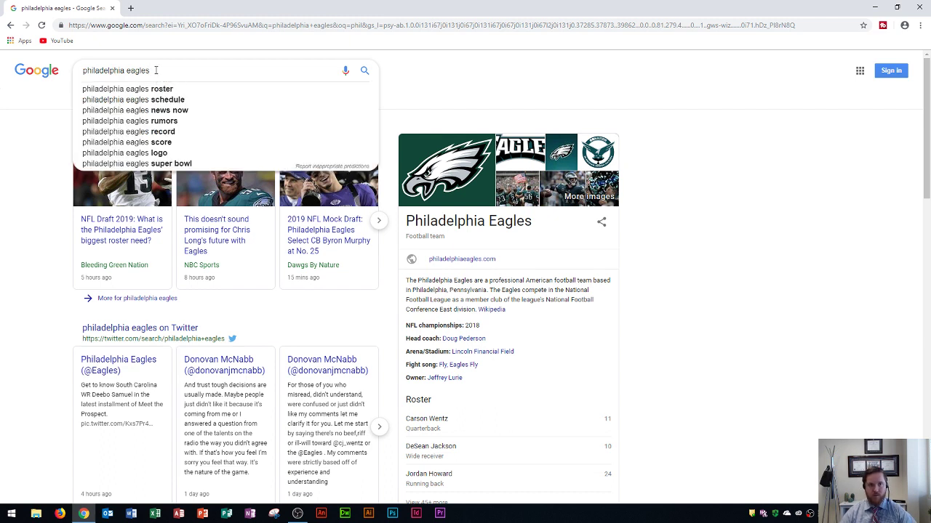
text(201)
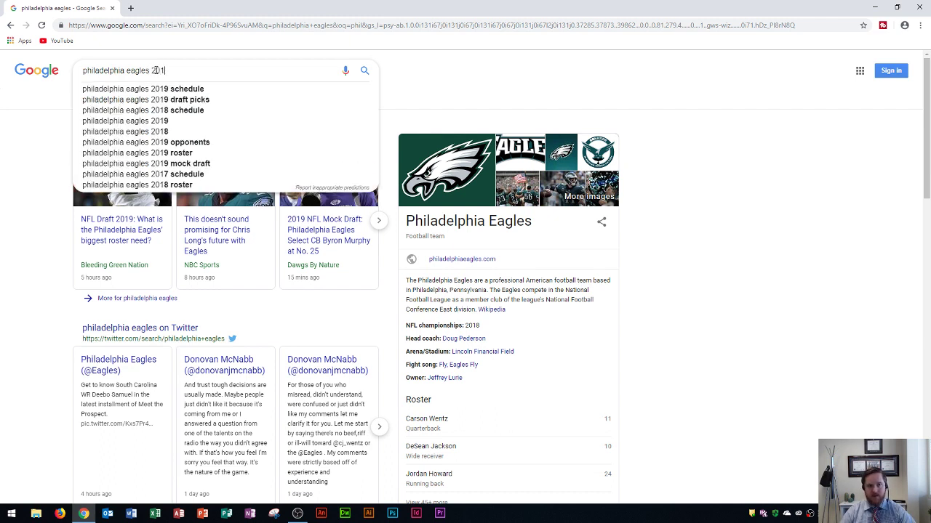
text(9")
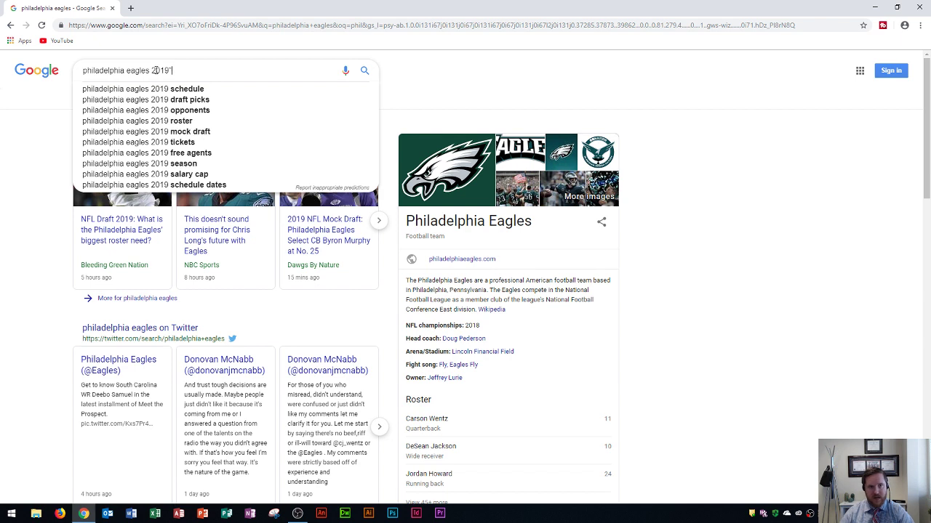
Run the exact-phrase search "philadelphia eagles 2019" and skim its roughly 76,000 results.
click(83, 70)
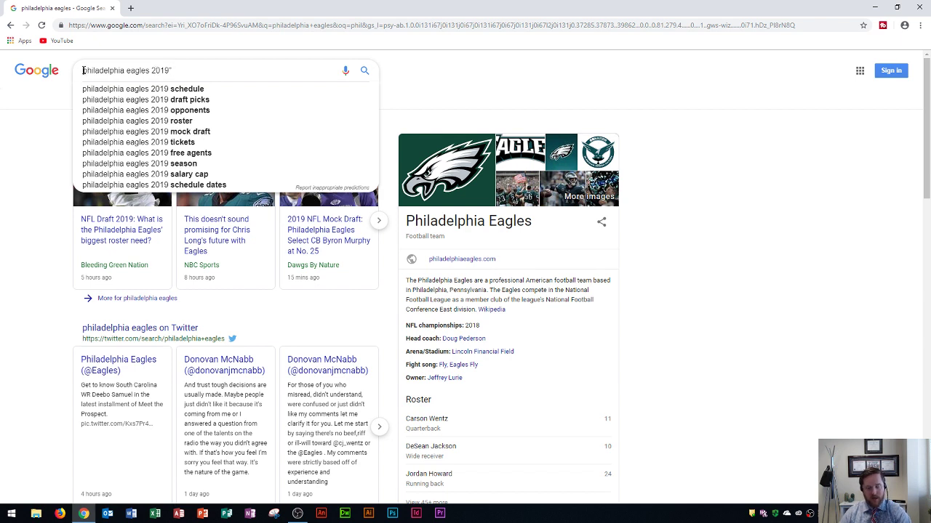
text(")
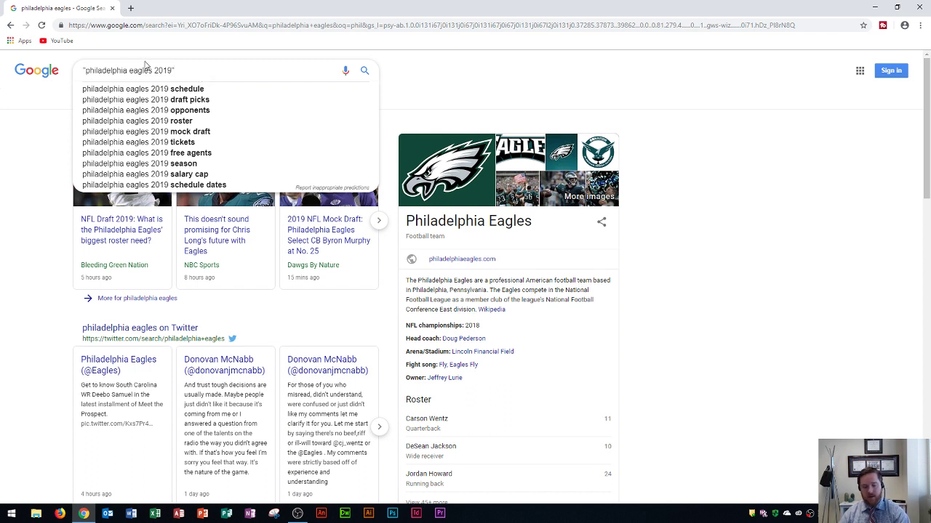
key(Return)
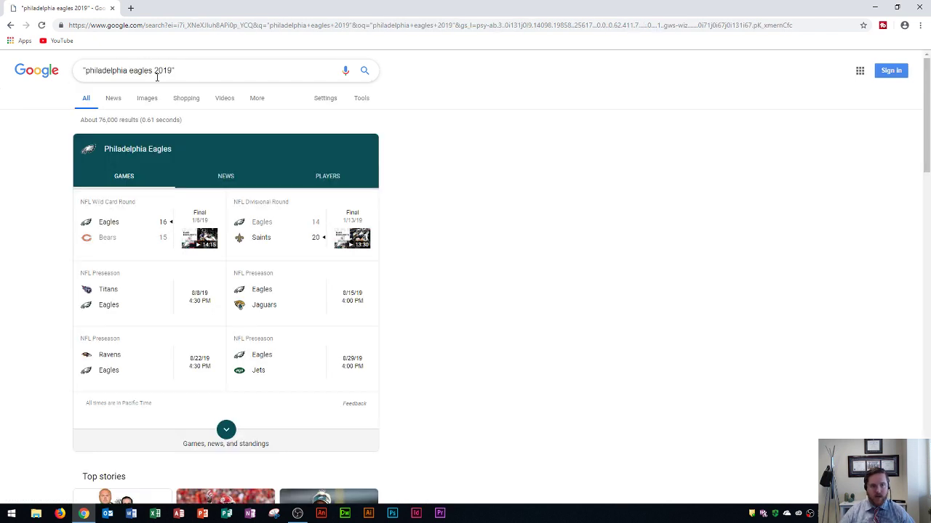
scroll(233, 232, down, 2)
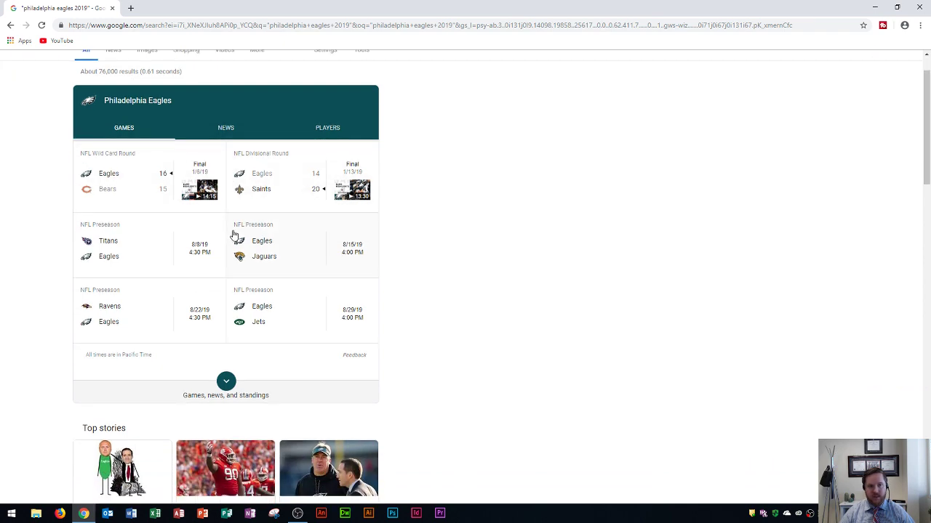
scroll(232, 233, down, 4)
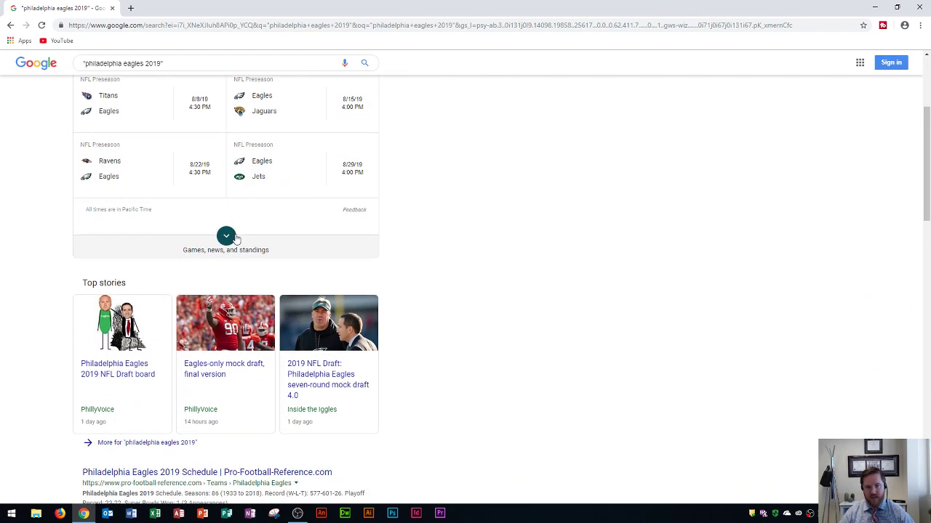
scroll(240, 240, down, 3)
scroll(240, 241, up, 5)
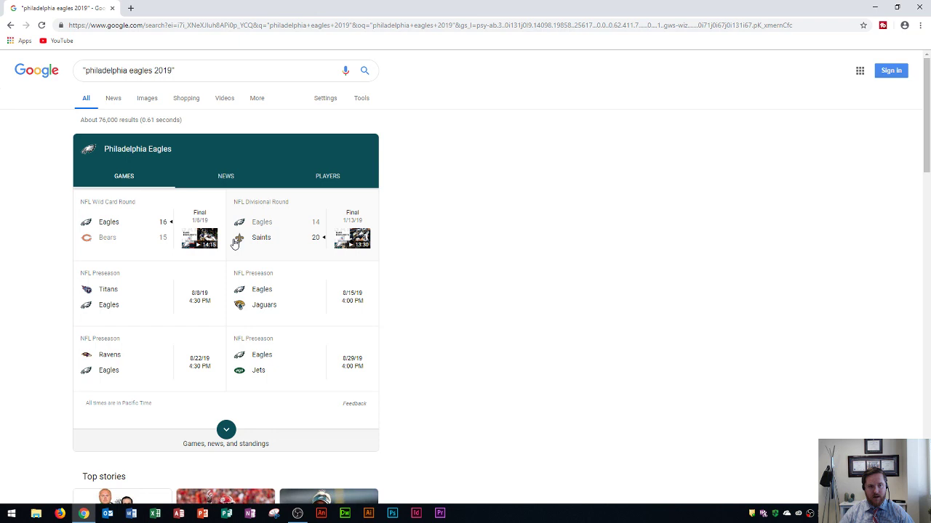
Revise the query to "philadelphia eagles" 2019 and search.
click(154, 70)
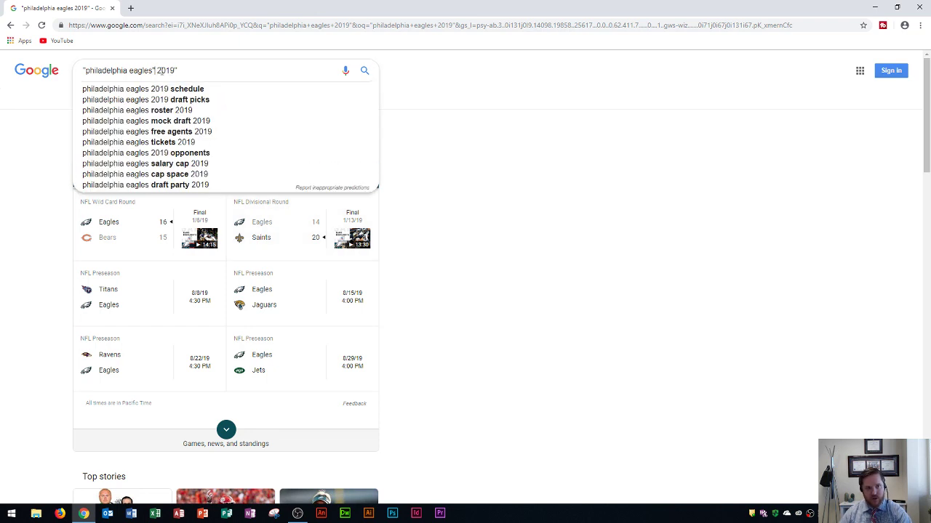
click(188, 71)
key(BackSpace)
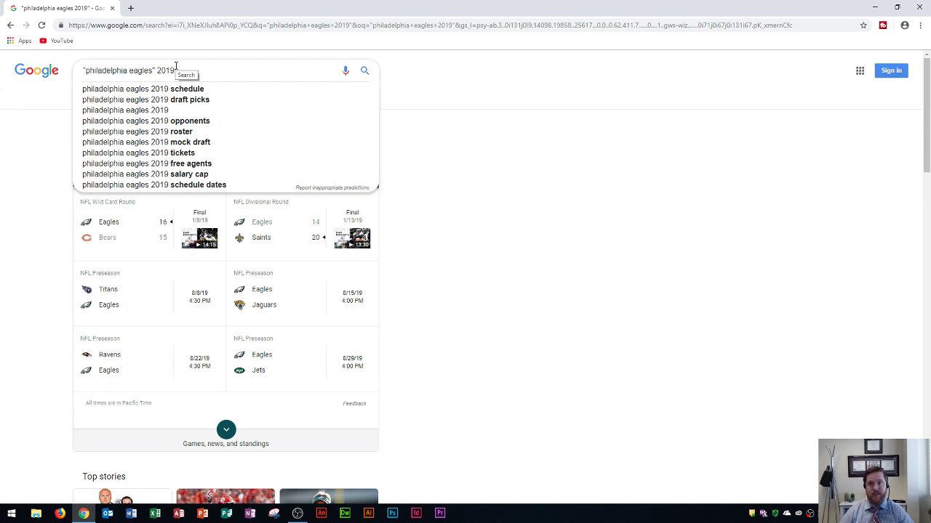
key(Return)
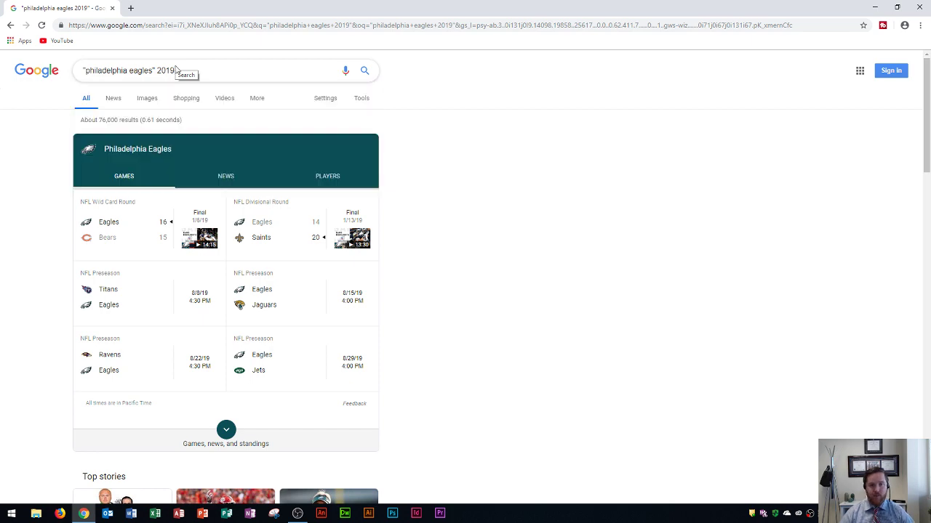
Scroll through the 2019 mock-draft stories and 2019 season Wikipedia entry.
scroll(346, 221, down, 1)
scroll(345, 222, down, 4)
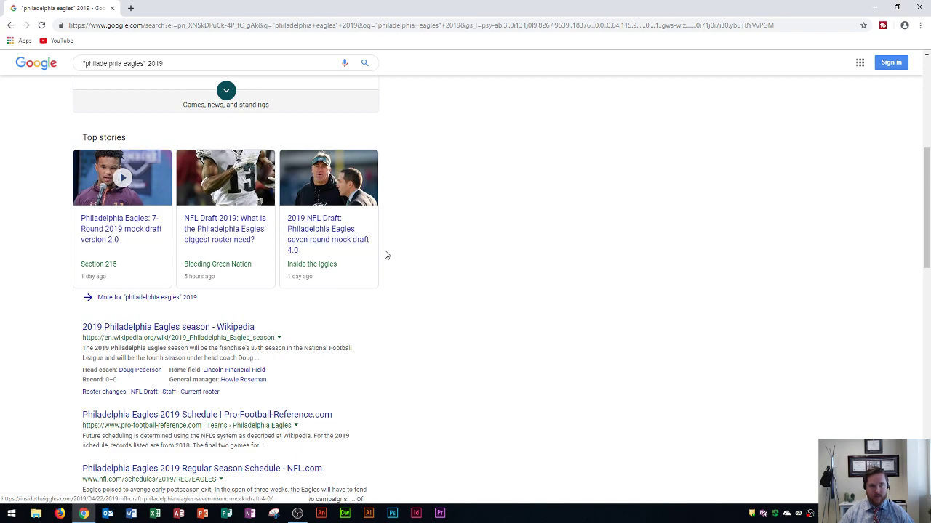
scroll(374, 258, down, 3)
scroll(240, 287, up, 8)
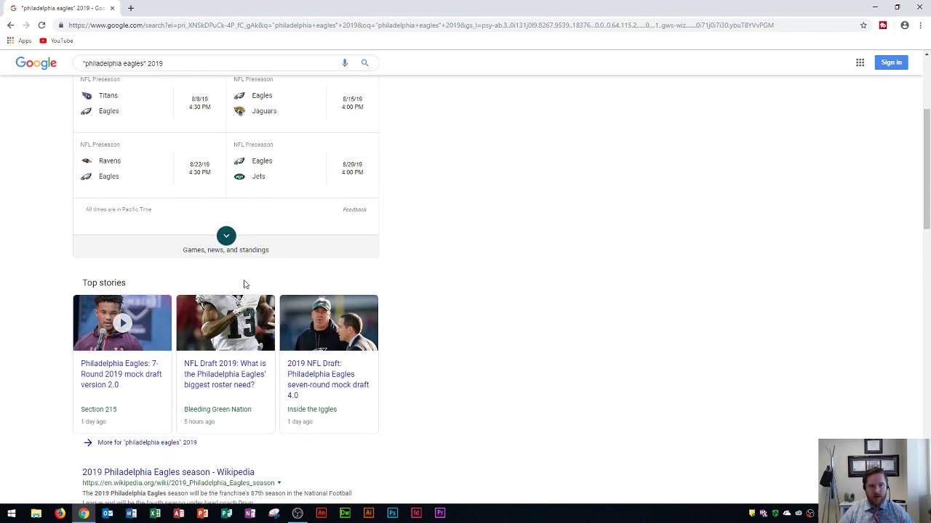